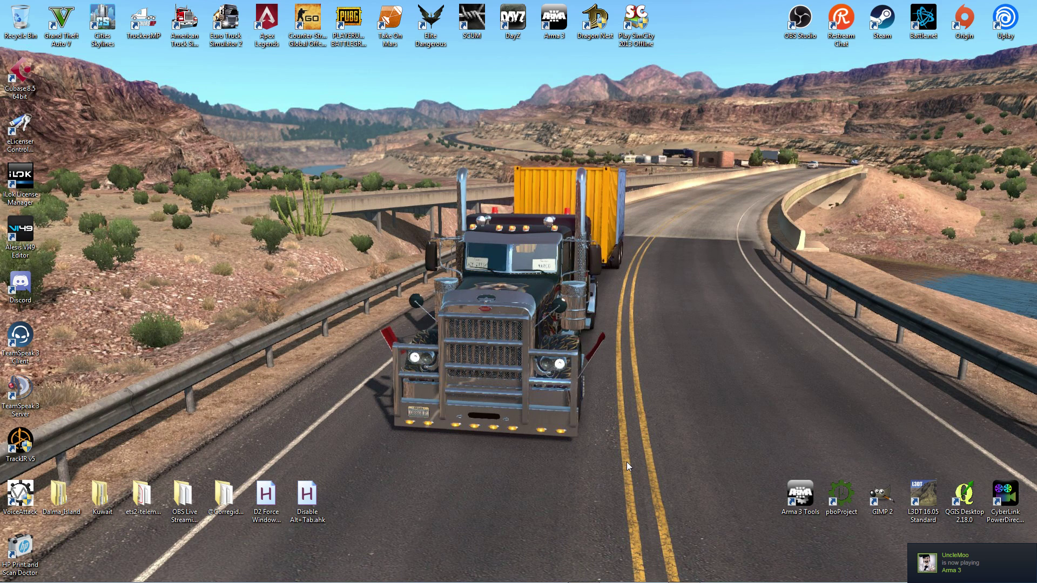
Step: Launch Euro Truck Simulator 2 from its desktop shortcut and load the saved profile from the launchpad
{"action": "right_click", "coordinate": [219, 29]}
{"action": "left_click", "coordinate": [237, 35]}
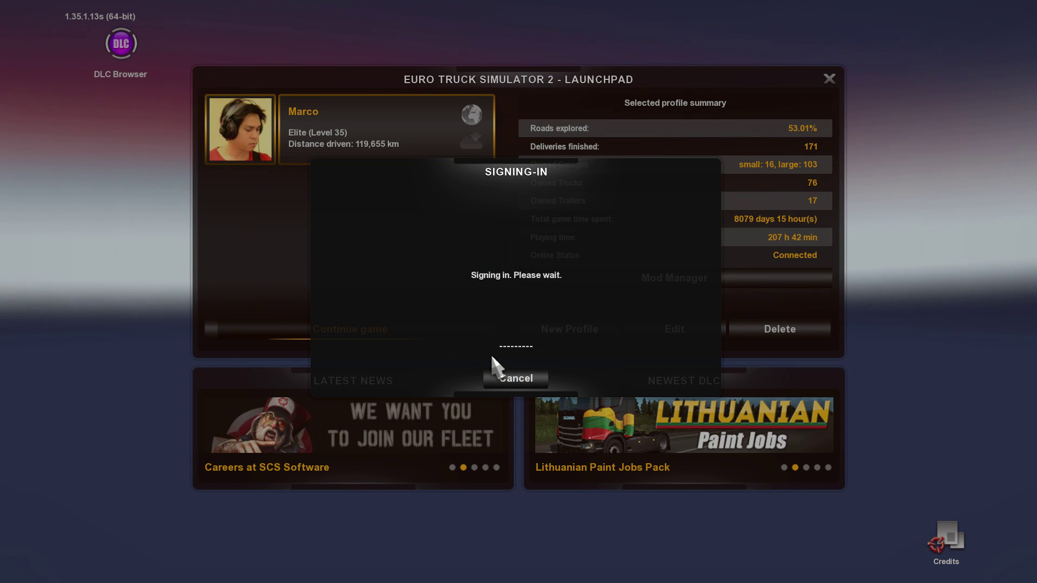
{"action": "key", "text": "Return"}
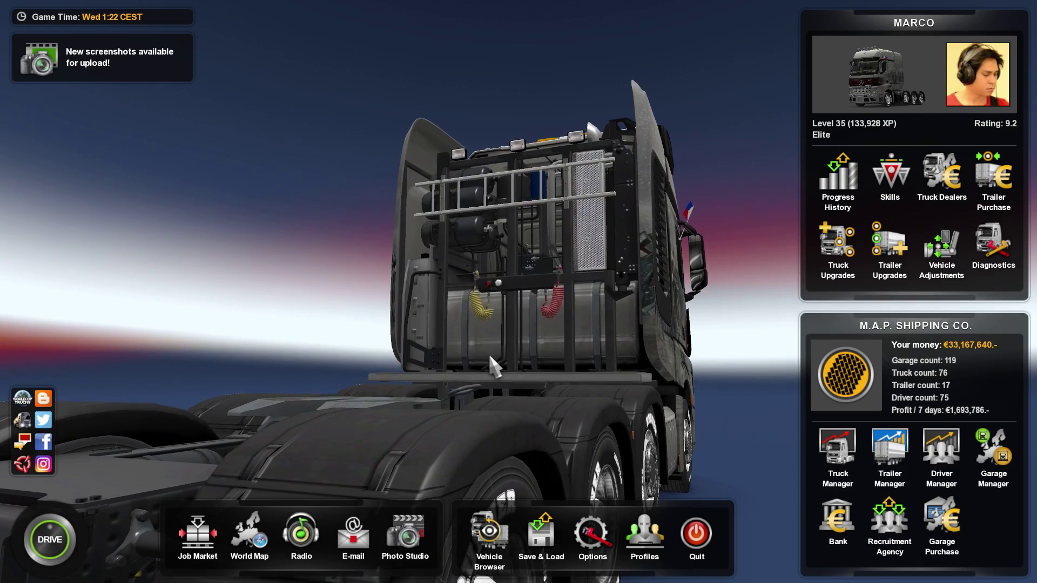
Step: Update the radio stream station list from the internet in the in-game radio player
{"action": "left_click", "coordinate": [310, 544]}
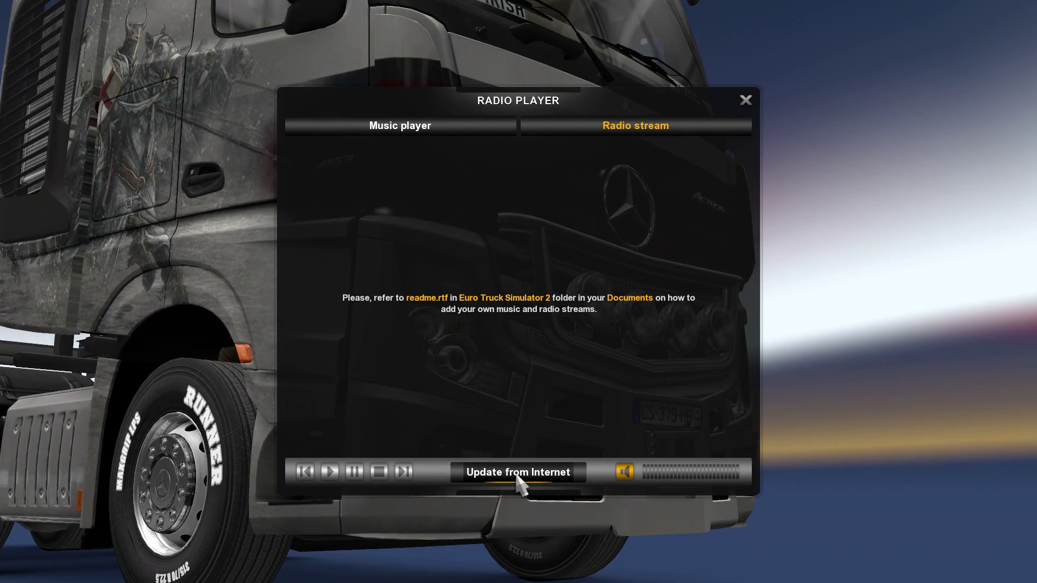
{"action": "left_click", "coordinate": [517, 476]}
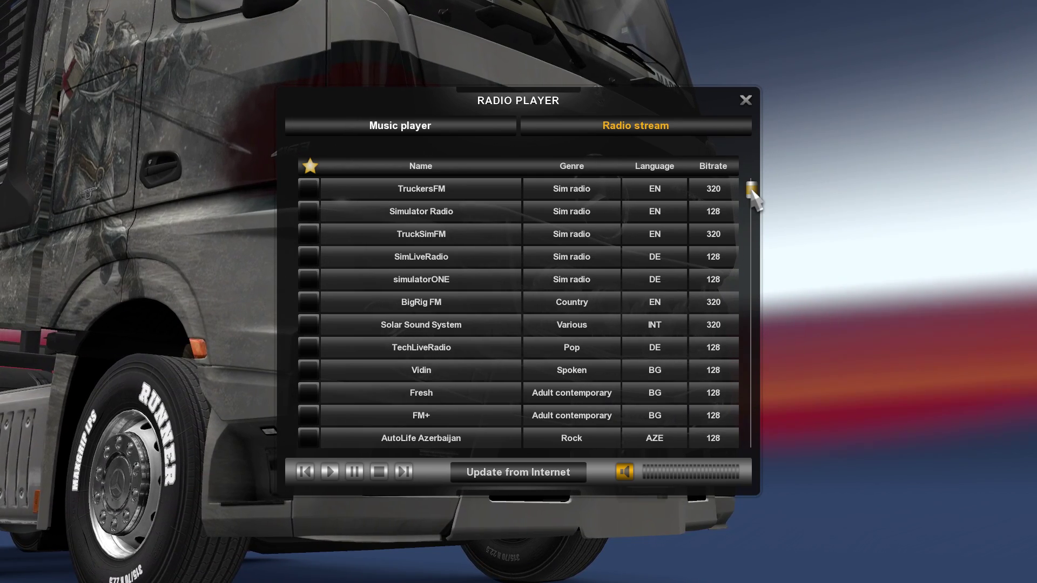
{"action": "mouse_move", "coordinate": [755, 197]}
{"action": "left_mouse_down"}
{"action": "mouse_move", "coordinate": [766, 443]}
{"action": "mouse_move", "coordinate": [776, 243]}
{"action": "mouse_move", "coordinate": [759, 189]}
{"action": "left_mouse_up"}
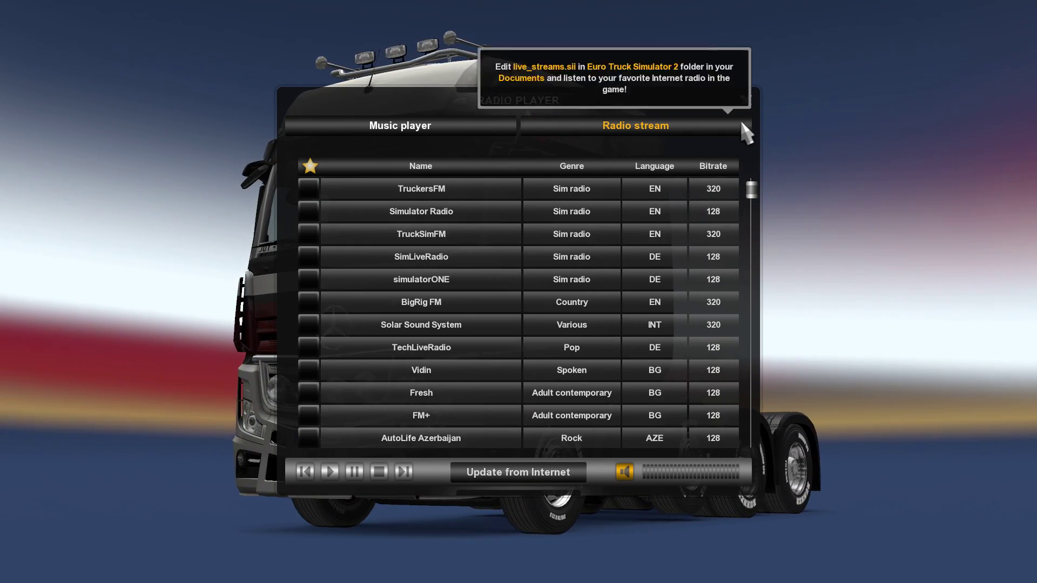
Step: Close the radio player and quit the game to the desktop
{"action": "left_click", "coordinate": [746, 100]}
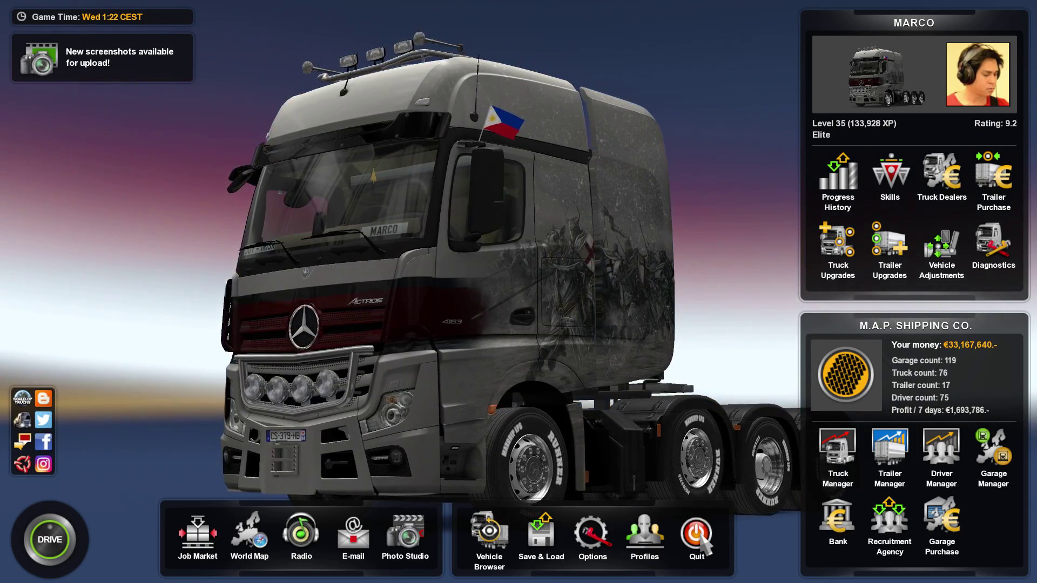
{"action": "left_click", "coordinate": [701, 538]}
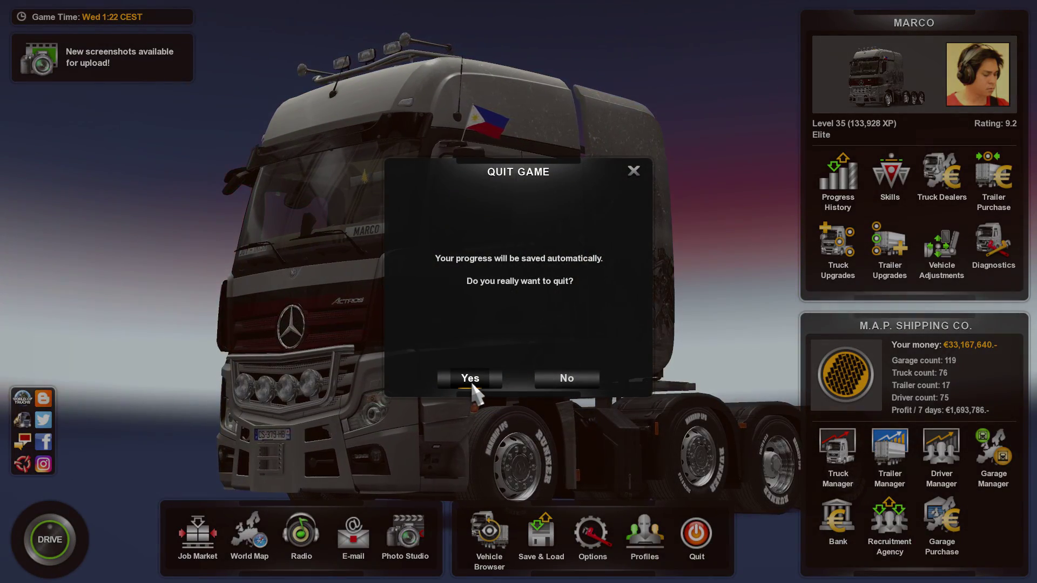
{"action": "left_click", "coordinate": [470, 378]}
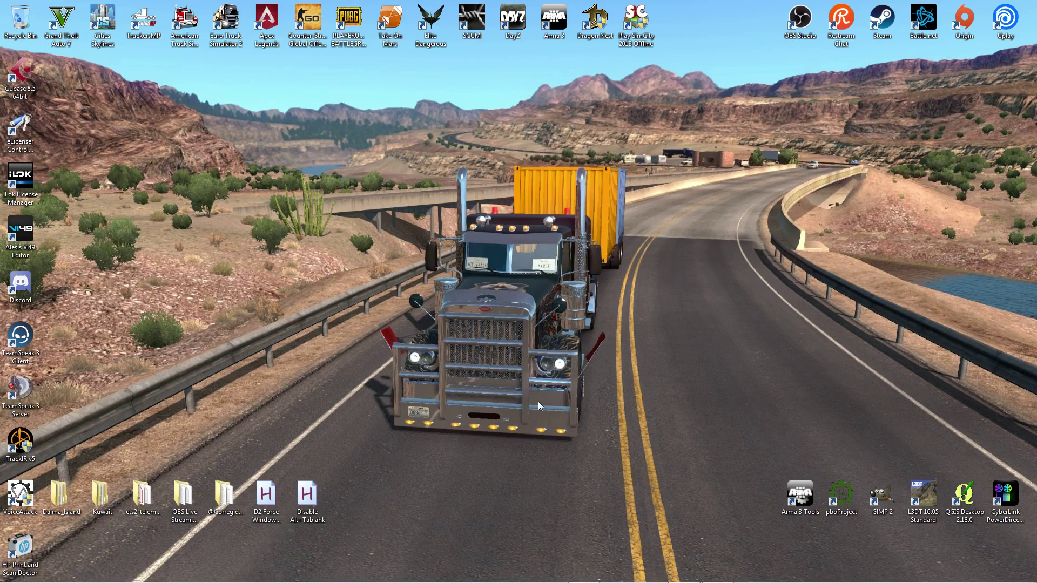
Step: Browse to Documents > My Documents > Euro Truck Simulator 2 and select live_streams.sii
{"action": "left_click", "coordinate": [316, 576]}
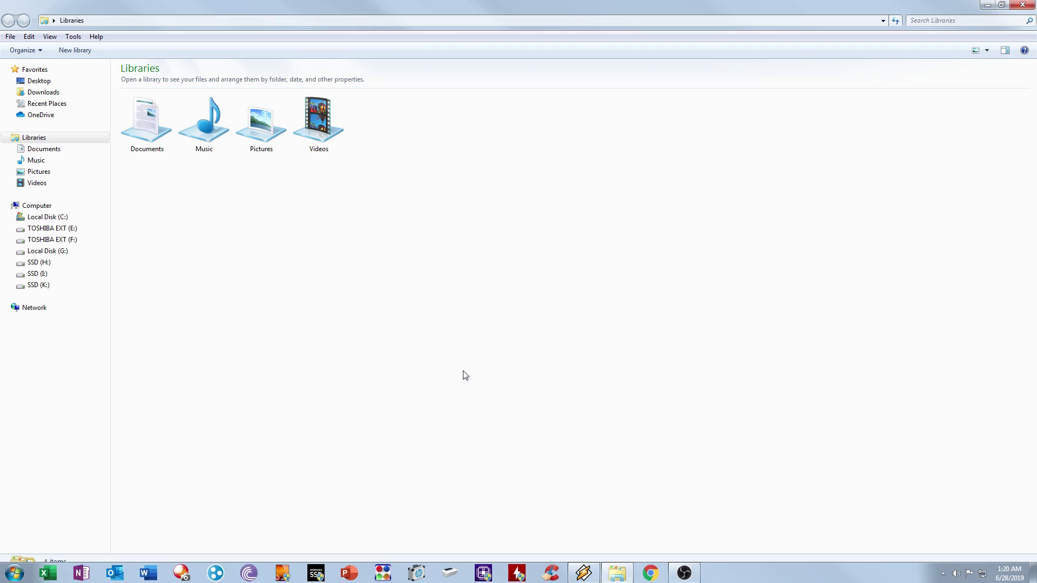
{"action": "double_click", "coordinate": [151, 151]}
{"action": "double_click", "coordinate": [153, 156]}
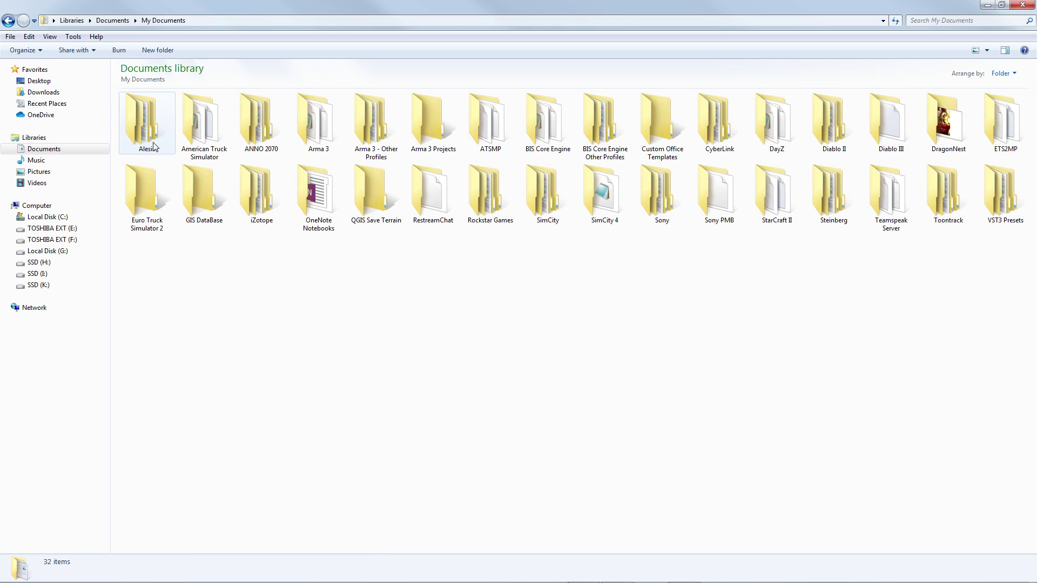
{"action": "double_click", "coordinate": [150, 198]}
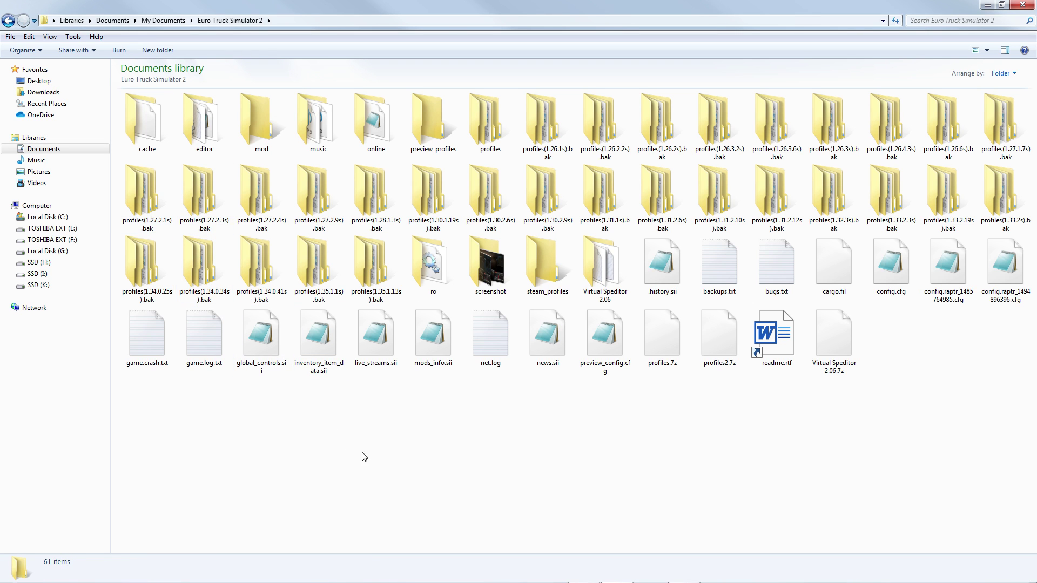
{"action": "left_click", "coordinate": [381, 359]}
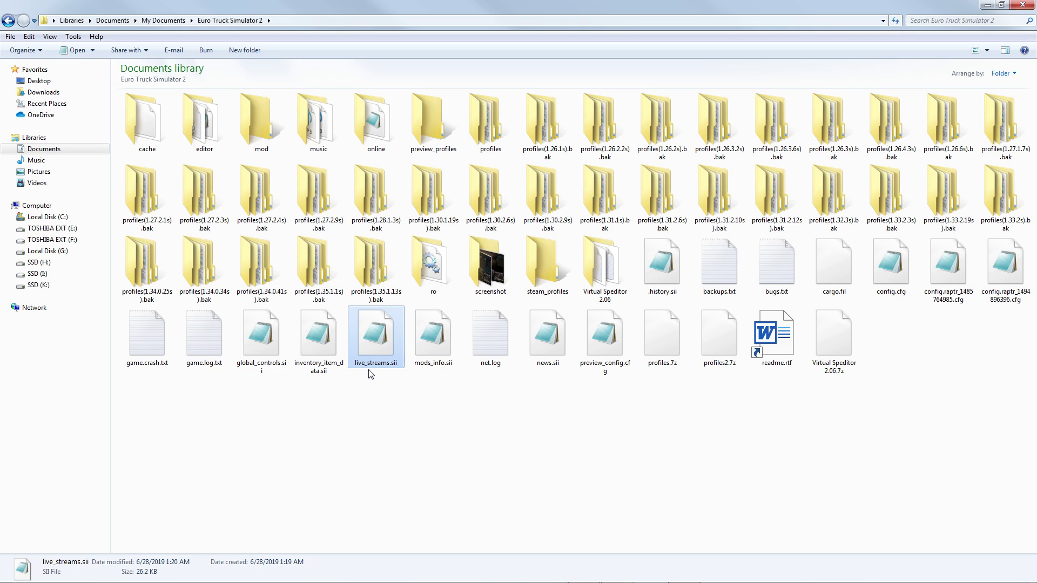
Step: Open live_streams.sii in Notepad and highlight the first entry's stream_data[0] label
{"action": "double_click", "coordinate": [381, 339]}
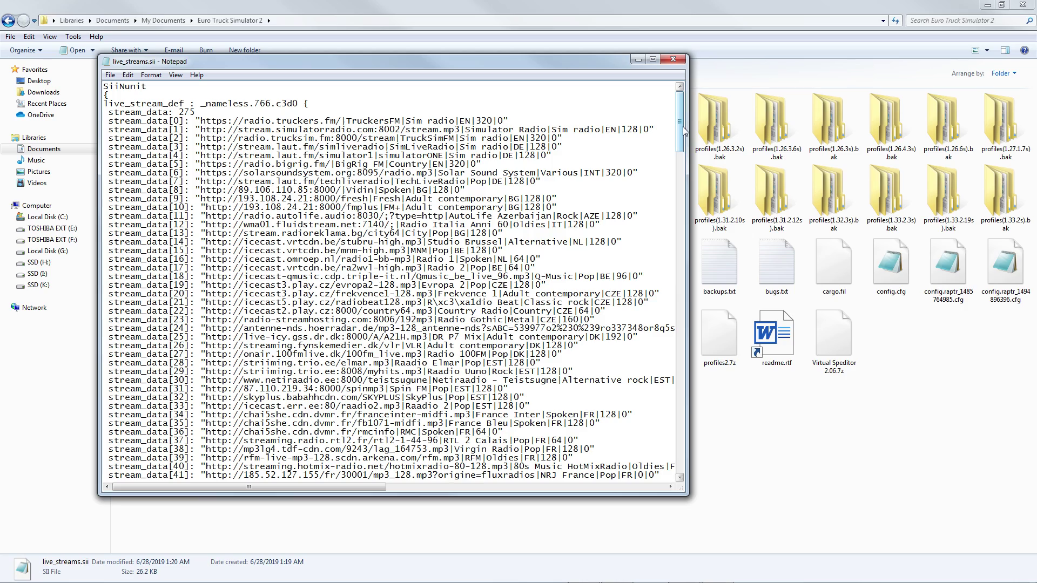
{"action": "scroll", "coordinate": [684, 132], "scroll_direction": "down", "scroll_amount": 3}
{"action": "scroll", "coordinate": [684, 131], "scroll_direction": "up", "scroll_amount": 3}
{"action": "left_click_drag", "start_coordinate": [108, 122], "coordinate": [186, 122]}
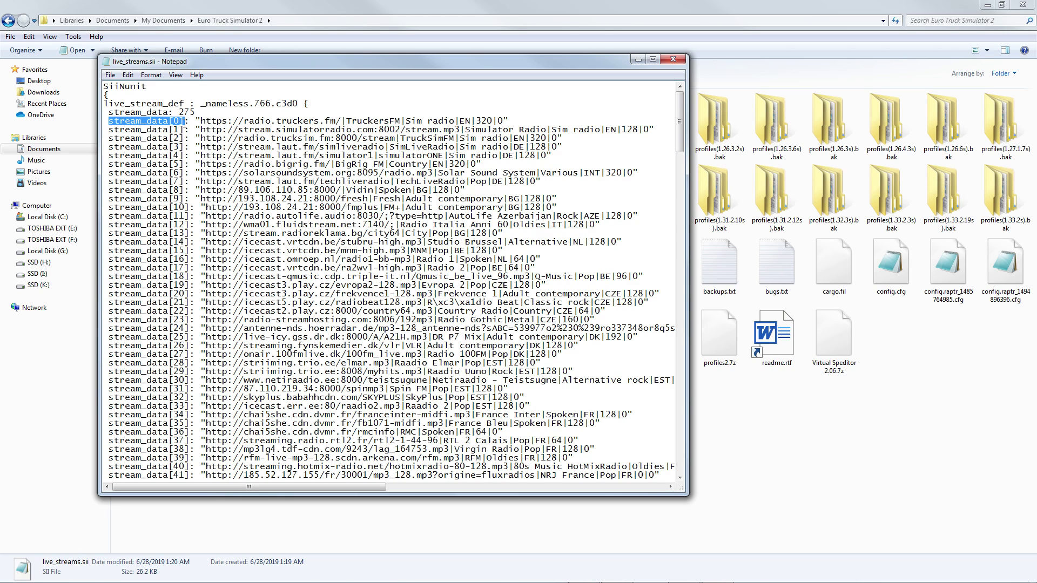
{"action": "double_click", "coordinate": [176, 121]}
Step: Examine the first entry's URL, Sim radio, EN and 320 fields, scroll to the last entry, and start Chrome
{"action": "left_click_drag", "start_coordinate": [199, 121], "coordinate": [406, 121]}
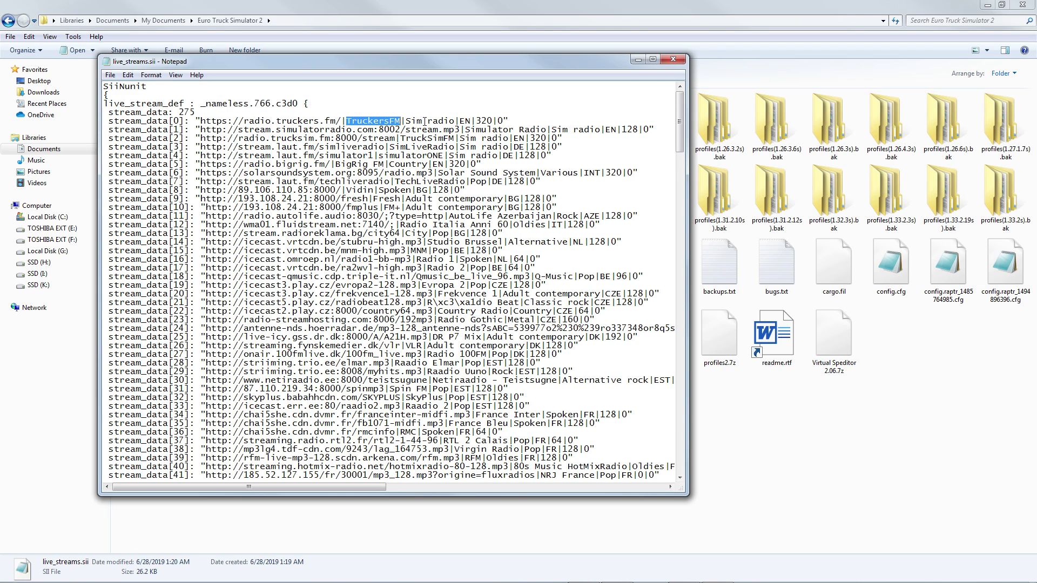
{"action": "left_click_drag", "start_coordinate": [407, 121], "coordinate": [454, 121]}
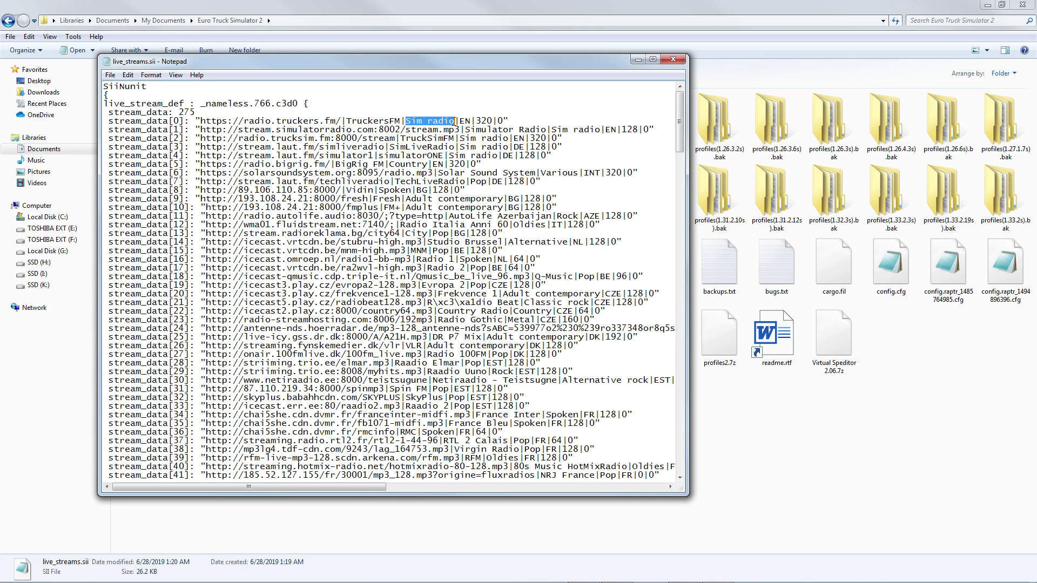
{"action": "left_click", "coordinate": [459, 121]}
{"action": "left_click", "coordinate": [476, 119]}
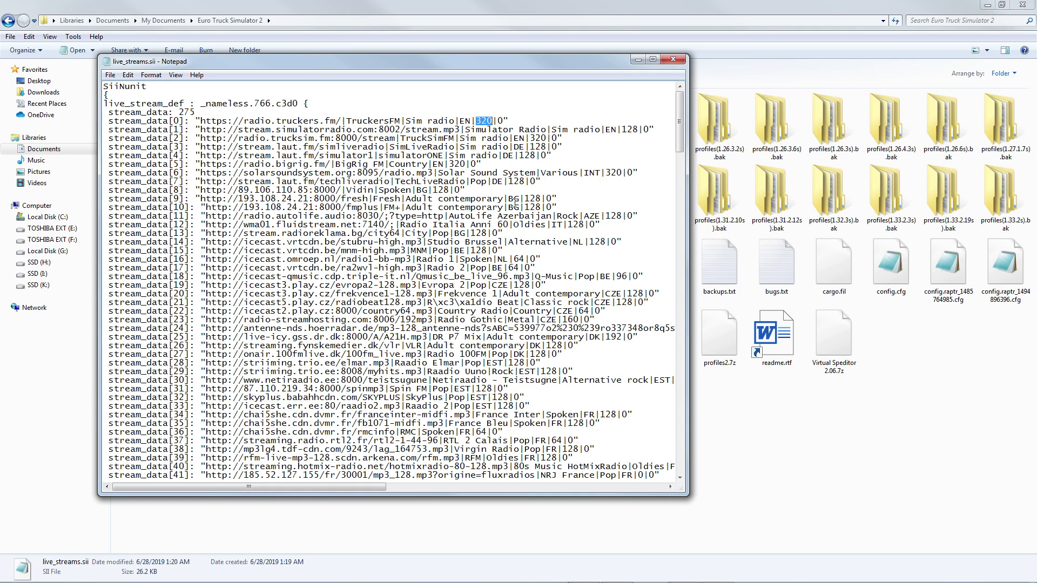
{"action": "left_click", "coordinate": [499, 119]}
{"action": "left_click_drag", "start_coordinate": [682, 151], "coordinate": [684, 480]}
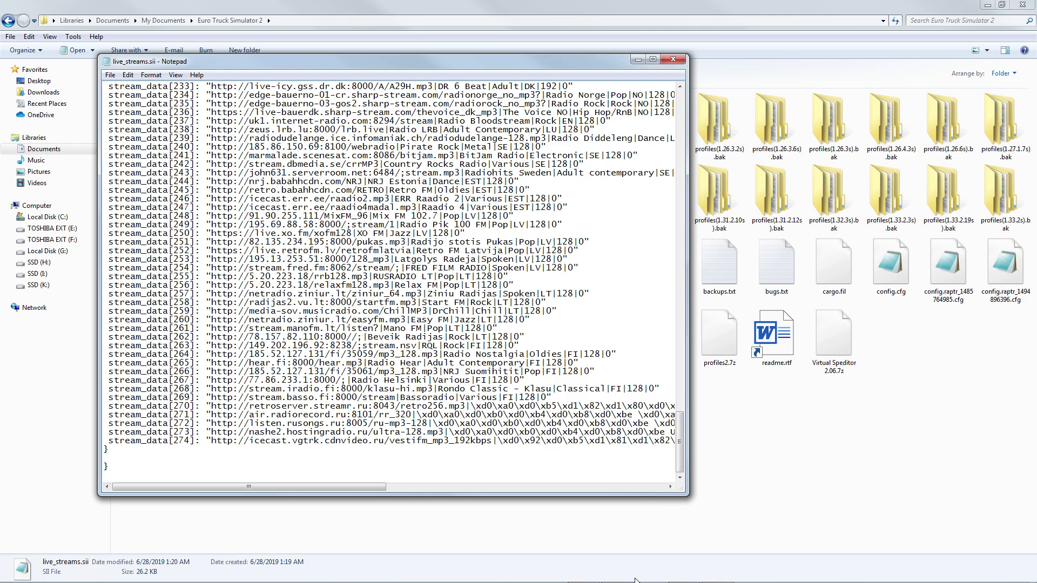
{"action": "left_click", "coordinate": [650, 578]}
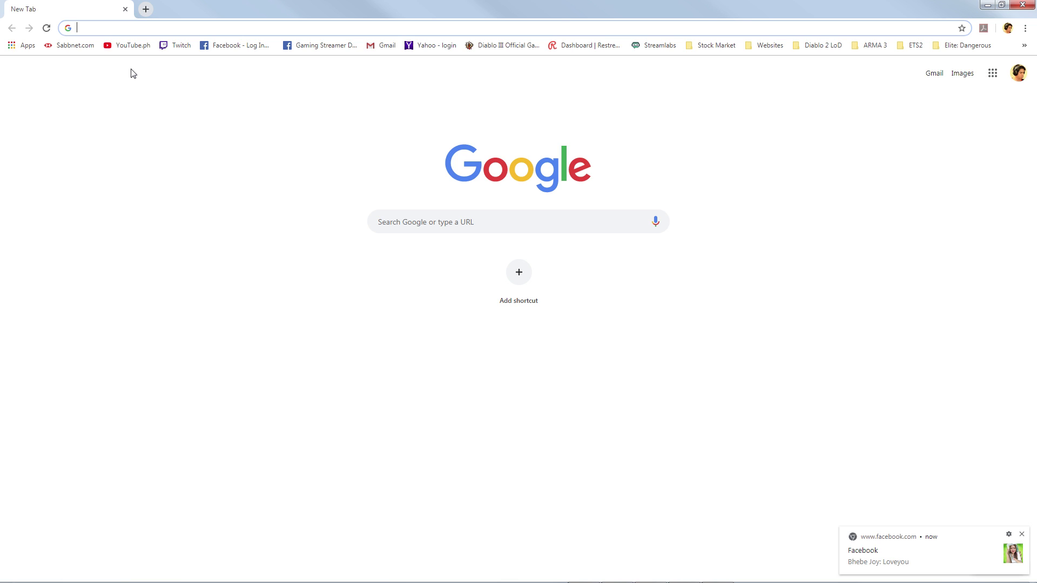
Step: Go to loveradio.com.ph via the Love Radio Manila suggestion for 'rad'
{"action": "type", "text": "rad"}
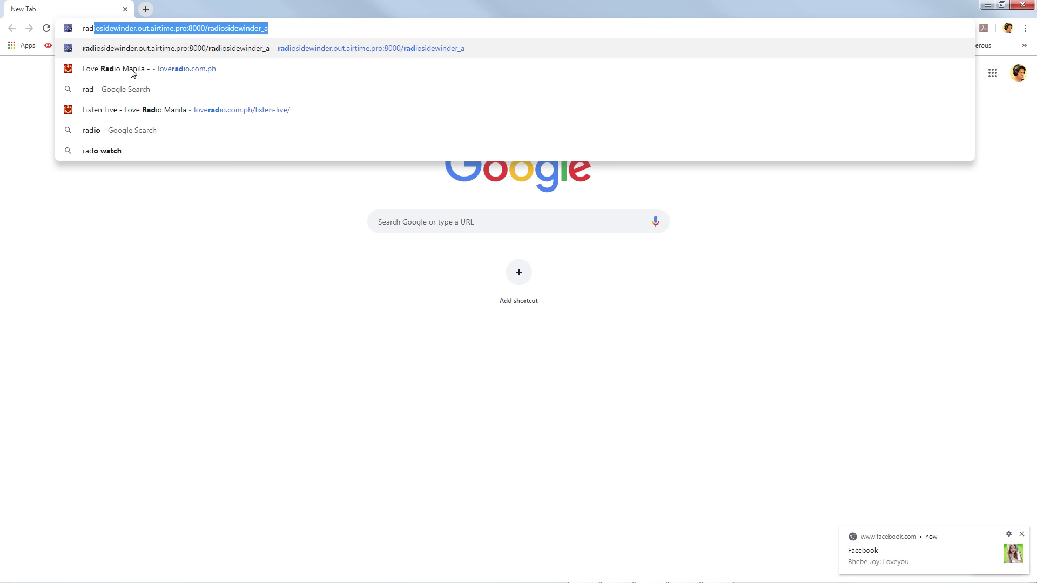
{"action": "left_click", "coordinate": [131, 73]}
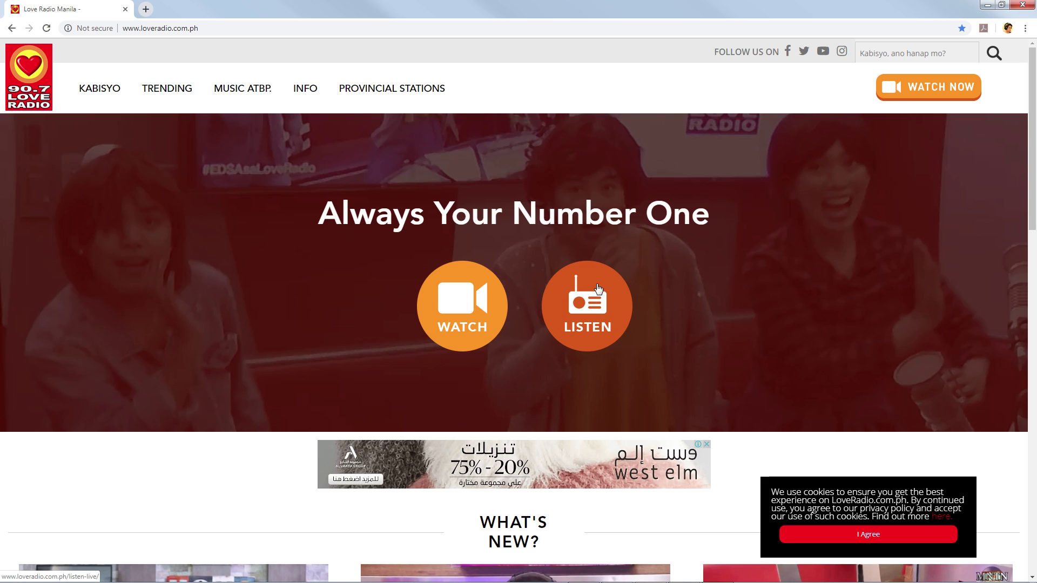
Step: Open Love Radio's Listen Live page and adjust the live player's volume
{"action": "left_click", "coordinate": [588, 316]}
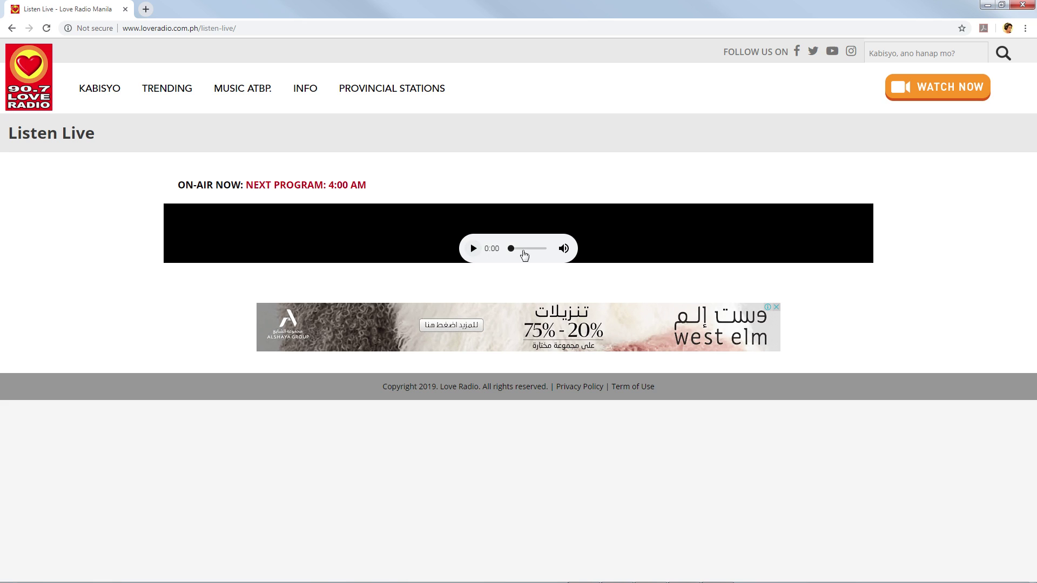
{"action": "left_click_drag", "start_coordinate": [550, 254], "coordinate": [536, 254]}
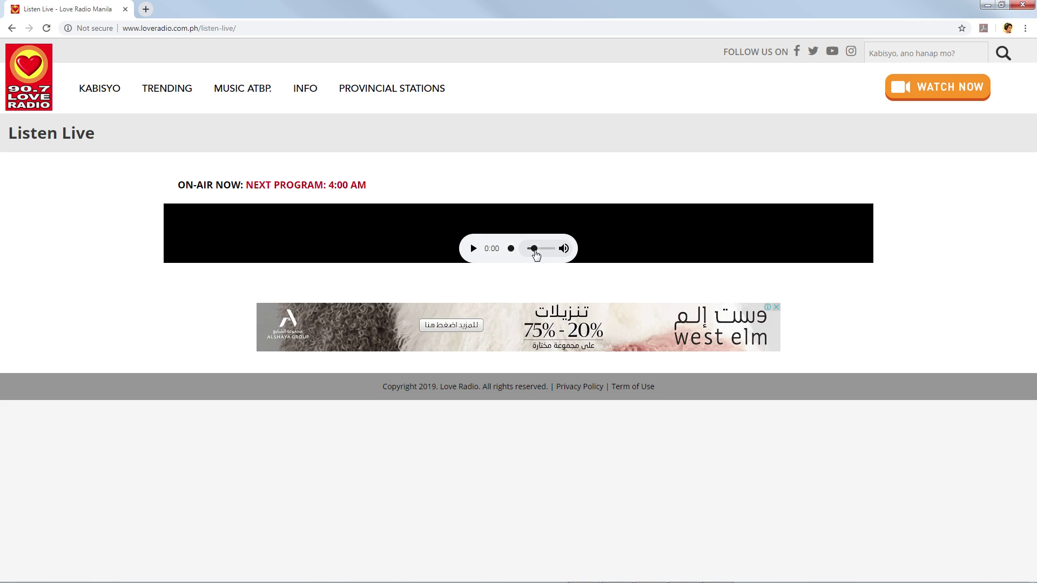